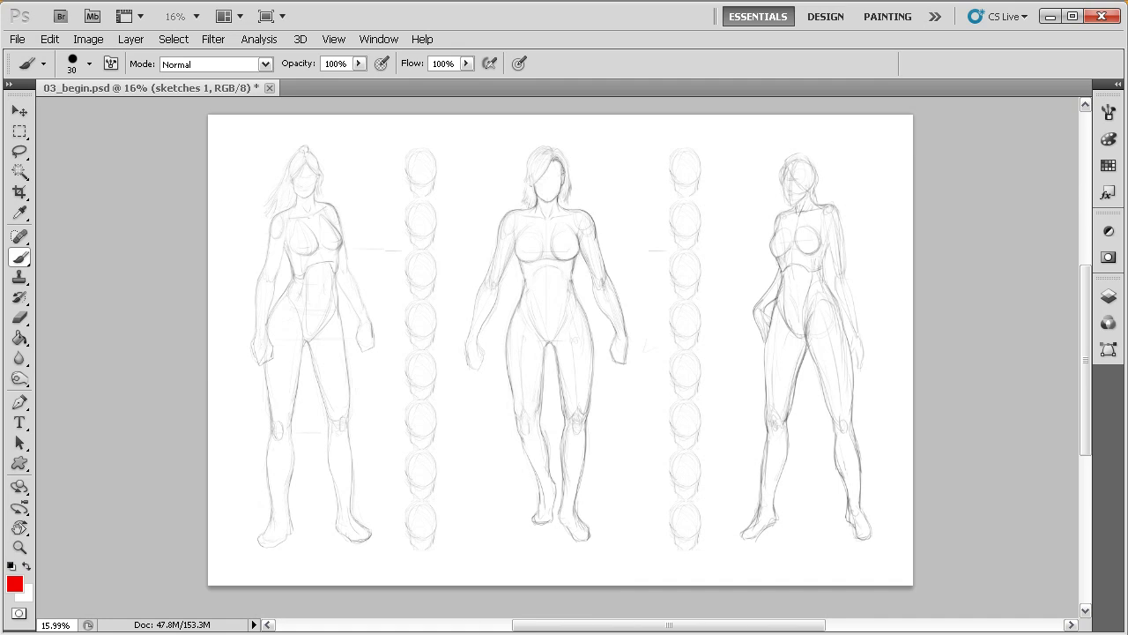
# Step: Bring the 'image ref' Explorer window of reference photos in front of Photoshop
pyautogui.hotkey('alt', 'Tab')
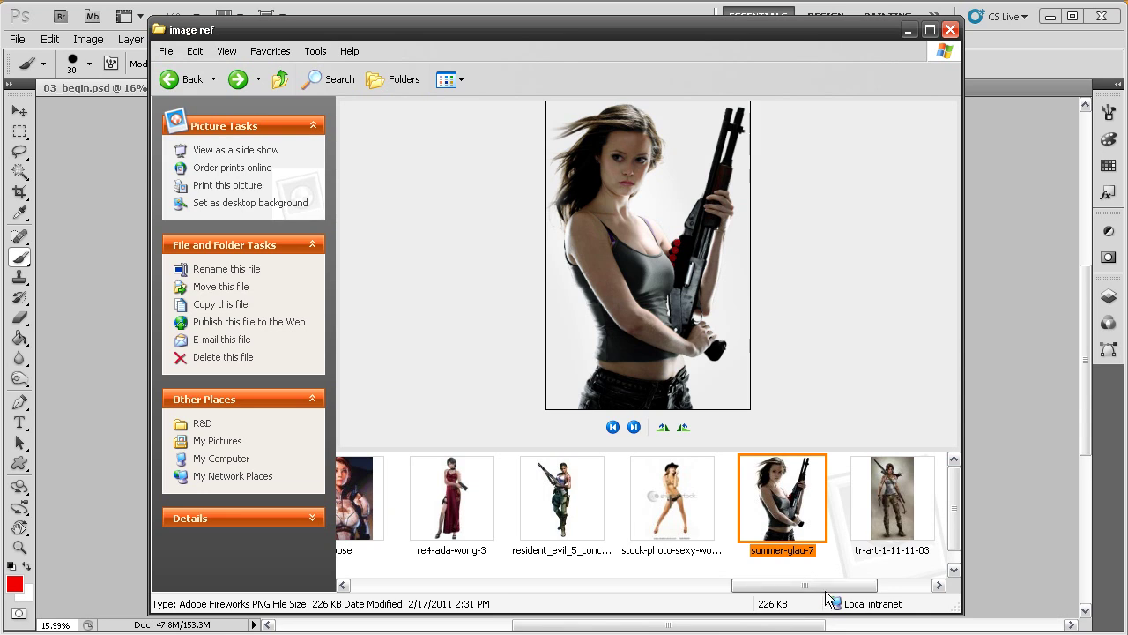
# Step: Preview the reference photo of the woman aiming a pistol, then minimise the image ref window
pyautogui.moveTo(826, 586); pyautogui.dragTo(663, 580)
pyautogui.click(518, 494)
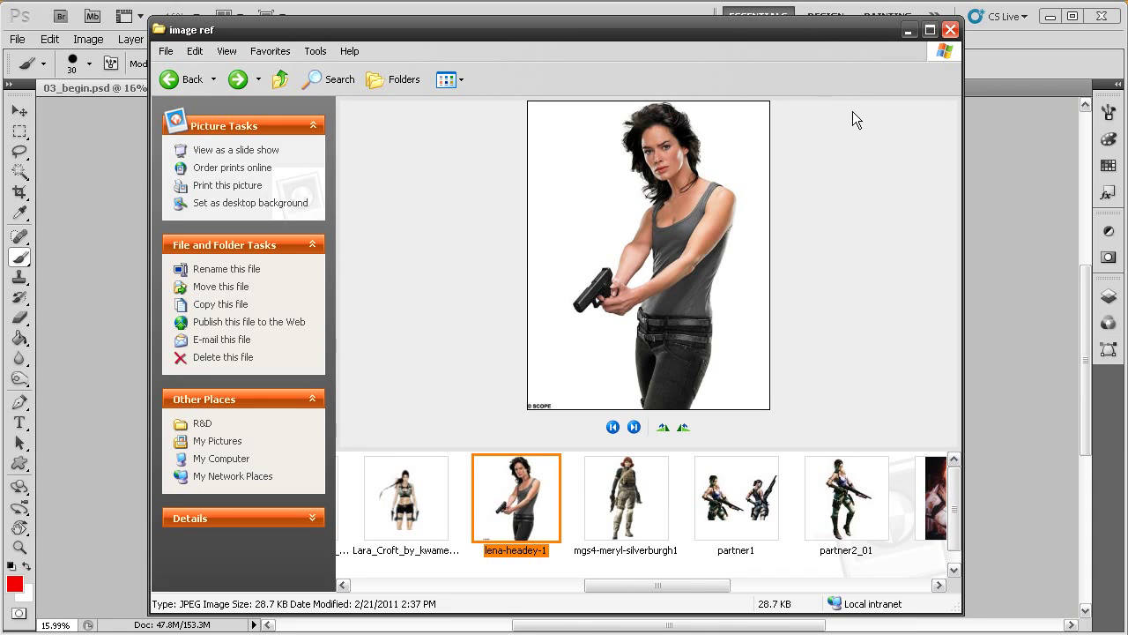
pyautogui.click(909, 34)
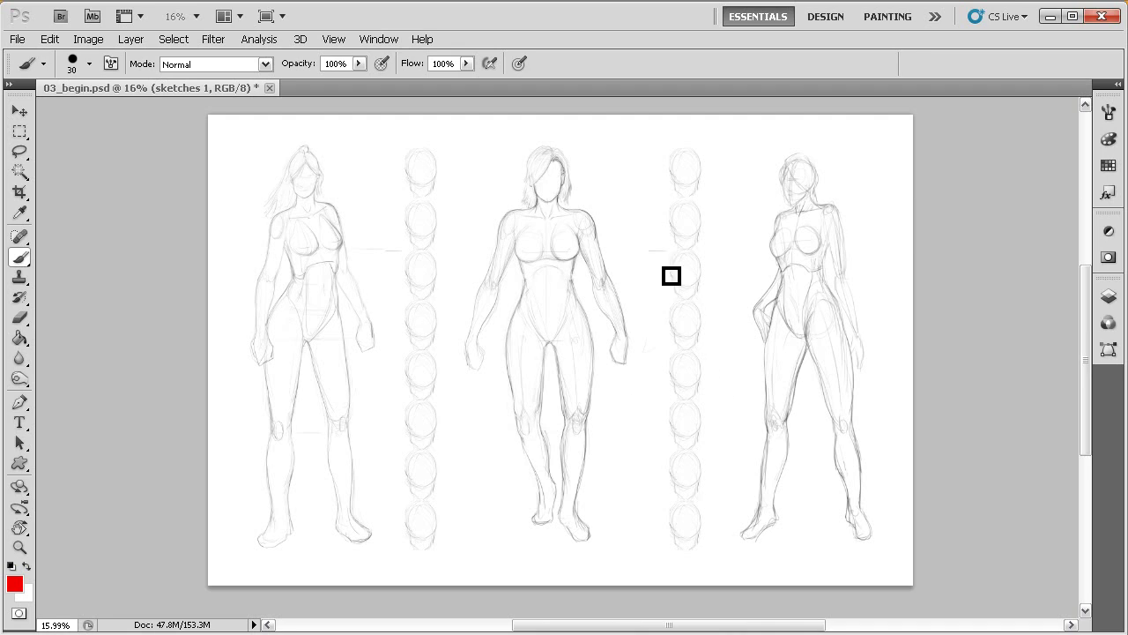
# Step: Switch to the Move tool and hide the overlay extras with Ctrl+H
pyautogui.press('v')
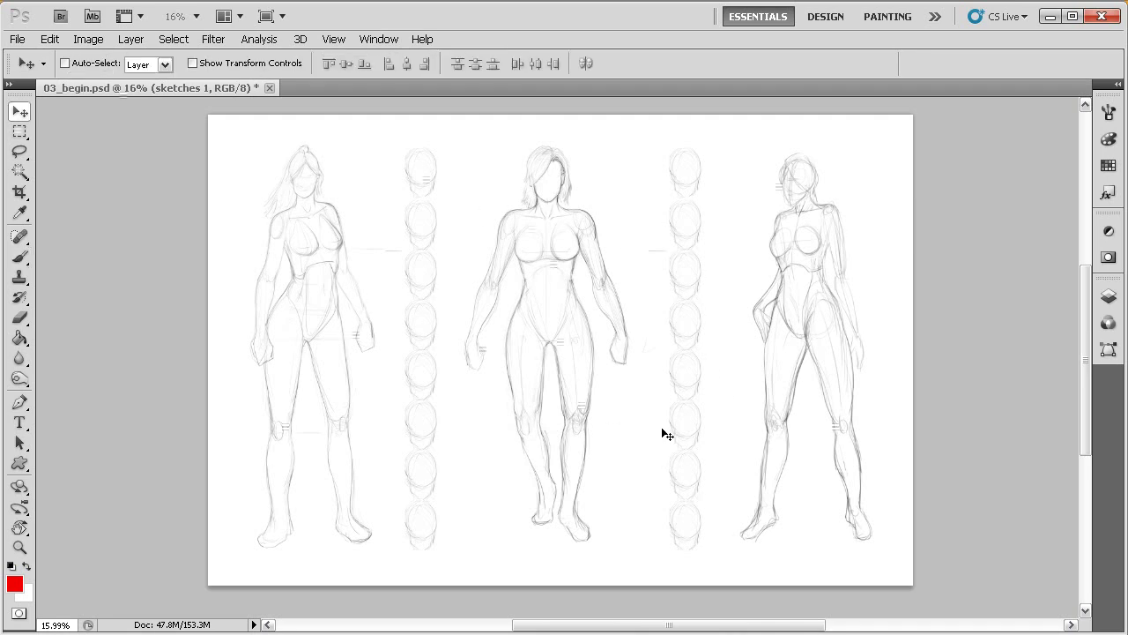
pyautogui.hotkey('ctrl', 'h')
# Step: In the Layers panel, hide sketches 1 and show sketches 2
pyautogui.click(1109, 296)
pyautogui.click(906, 262)
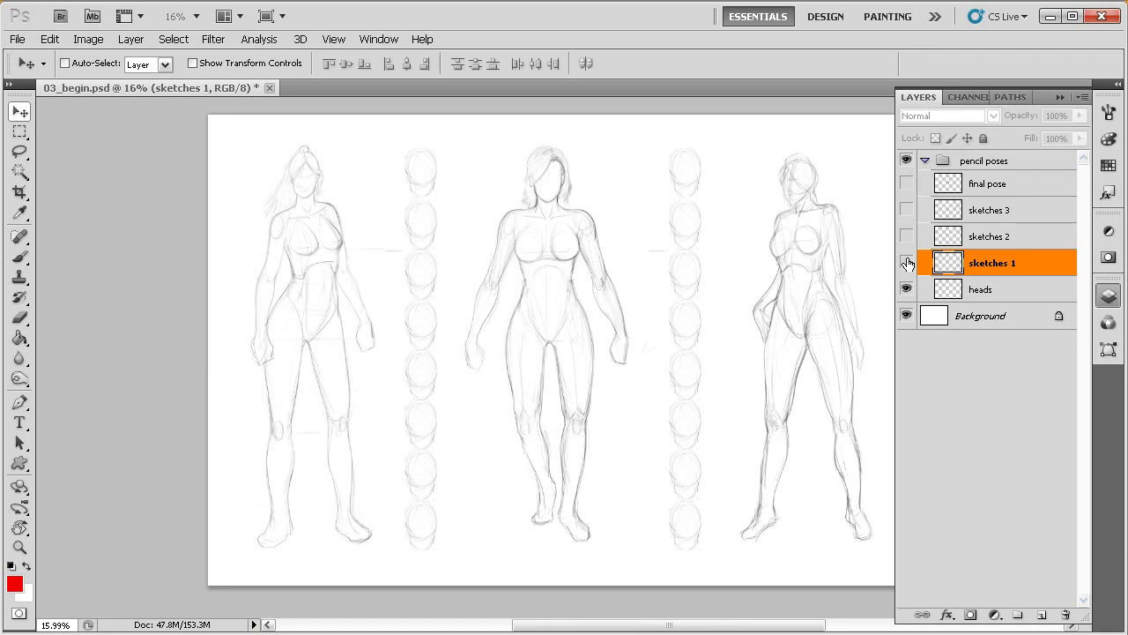
pyautogui.click(906, 236)
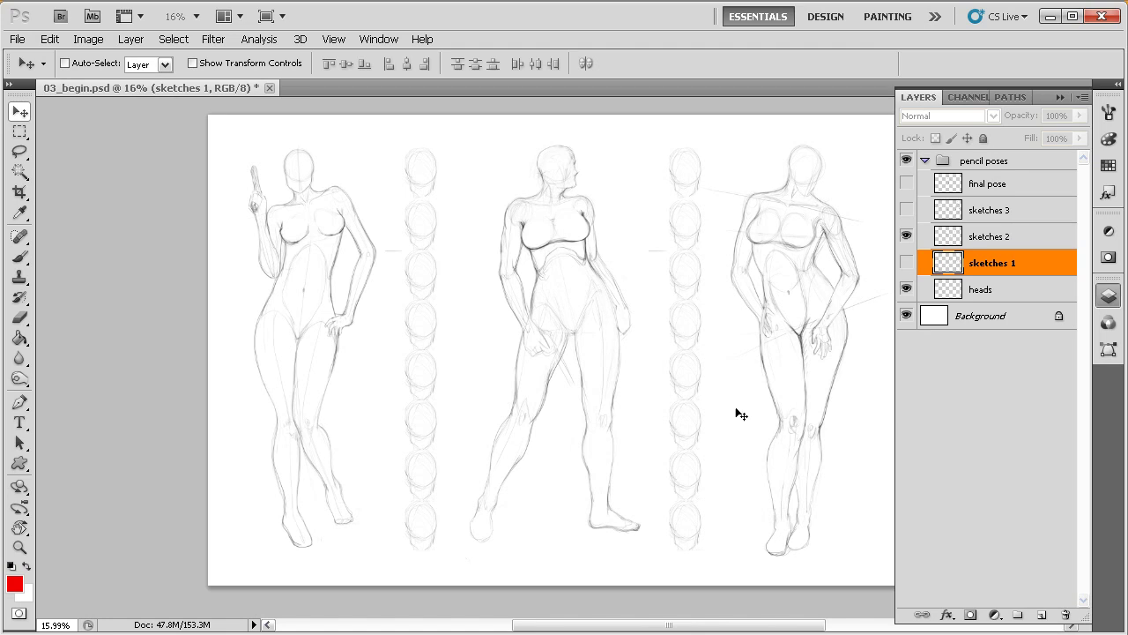
# Step: Swap sketches 2 for sketches 3, then hide sketches 3 and show sketches 1 again
pyautogui.click(906, 236)
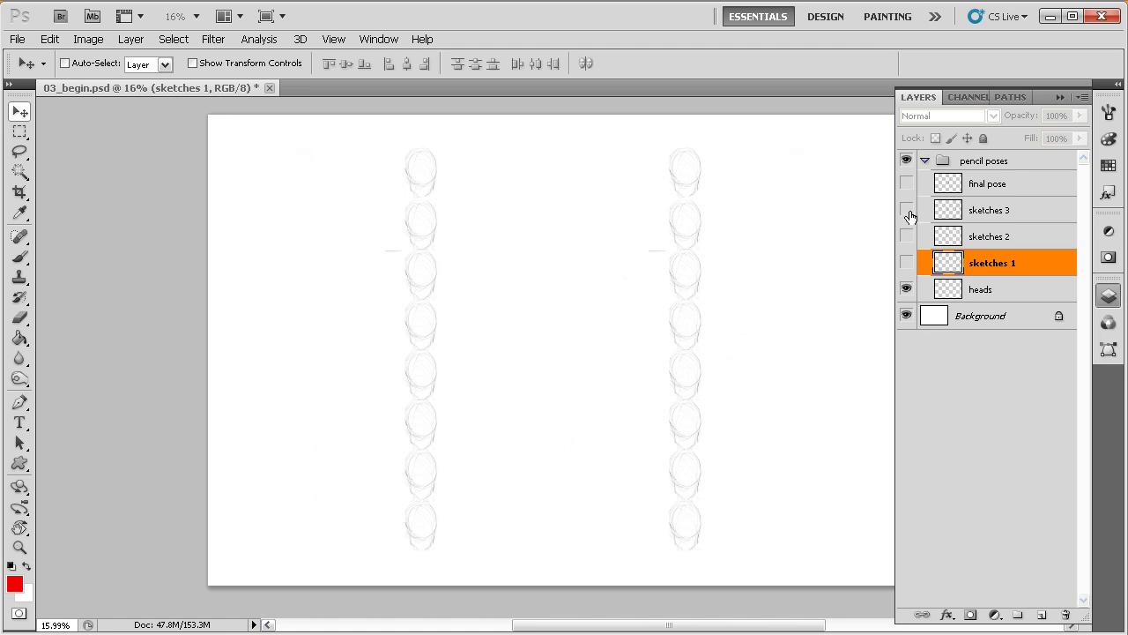
pyautogui.click(906, 209)
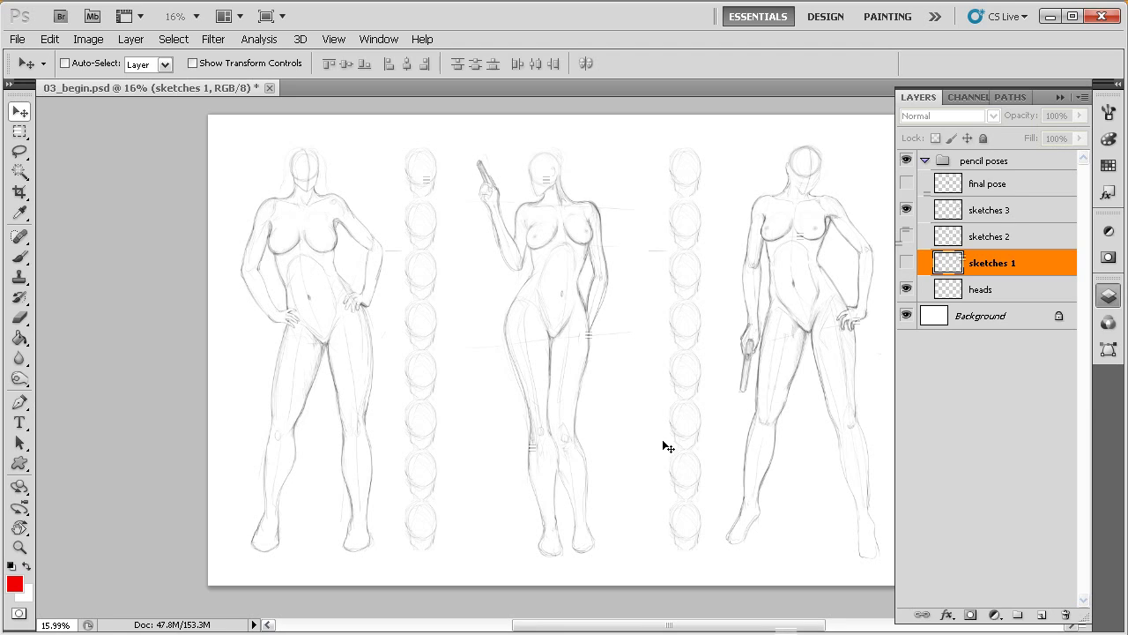
pyautogui.click(906, 210)
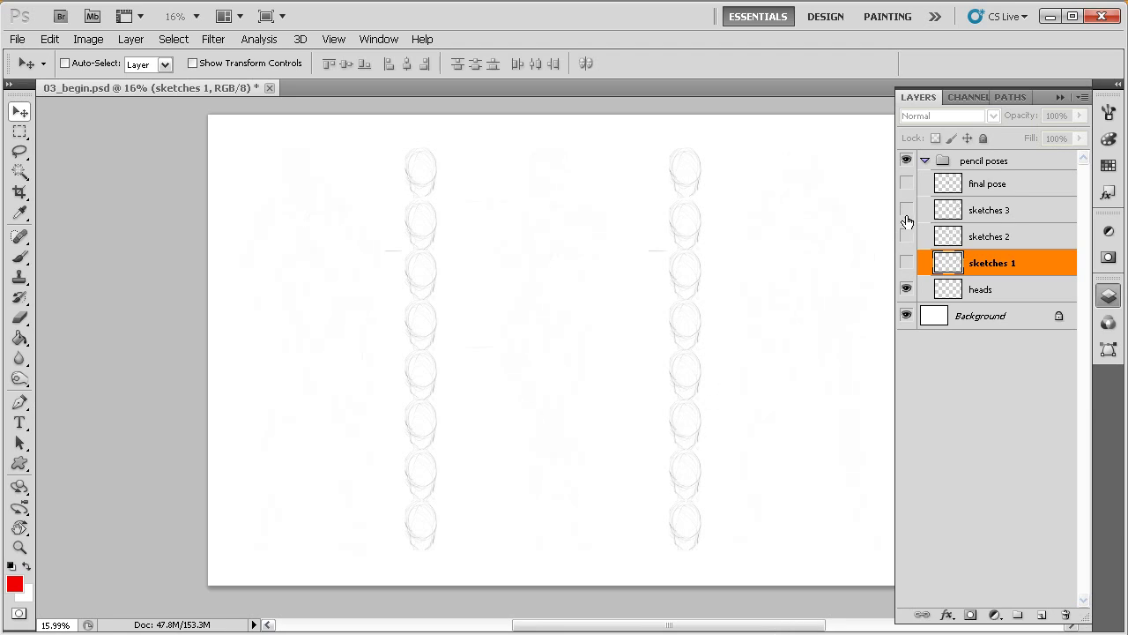
pyautogui.click(906, 262)
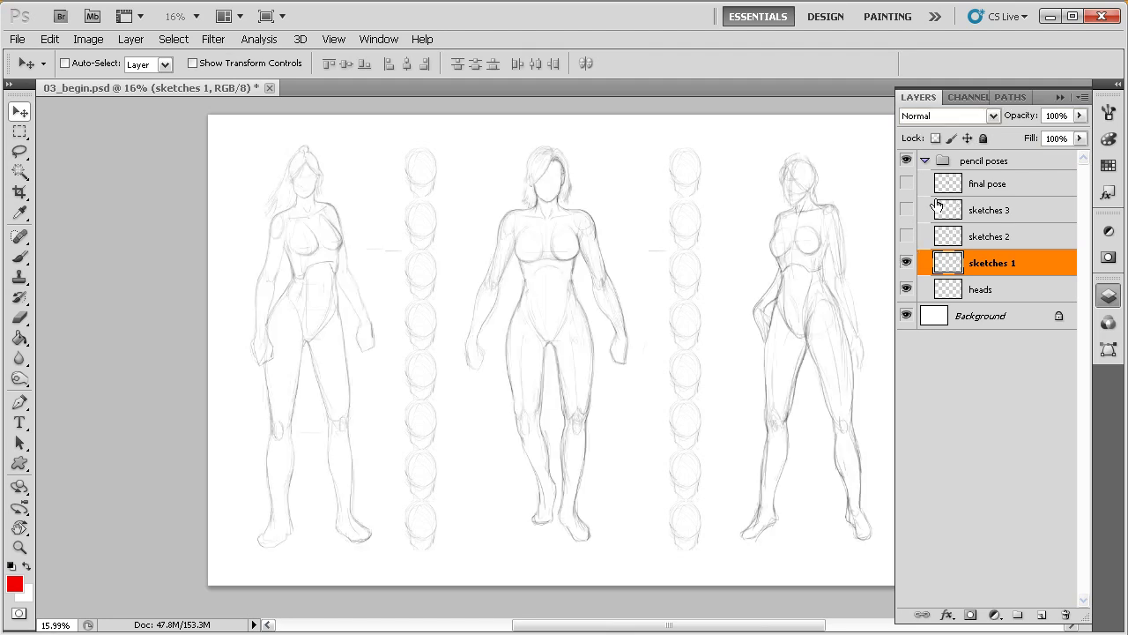
pyautogui.click(1058, 97)
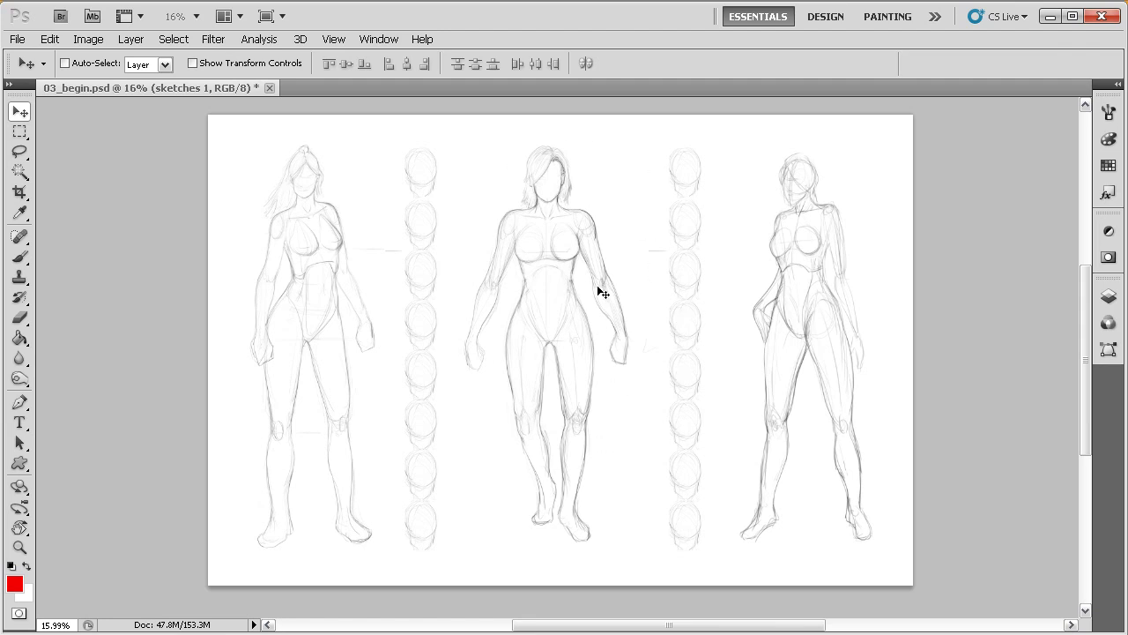
# Step: Scrubby-zoom in to about 21.7% on the three standing figures
pyautogui.moveTo(591, 245); pyautogui.dragTo(615, 259)
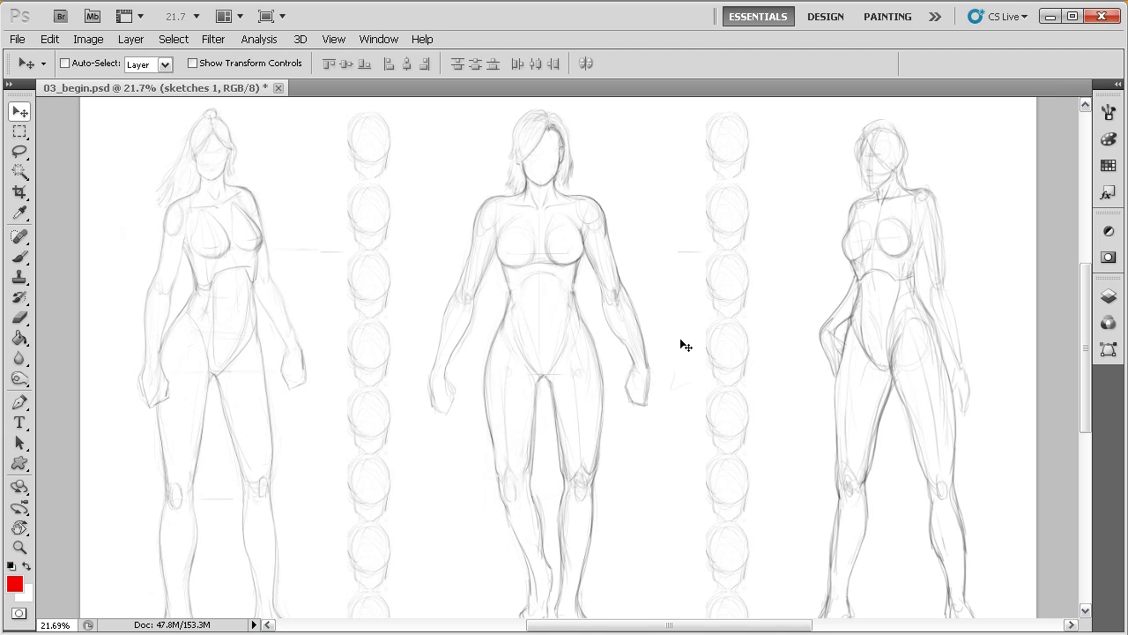
# Step: Paint four red horizontal guide lines across the centre figure's head, chest, hips and knees
pyautogui.press('b')
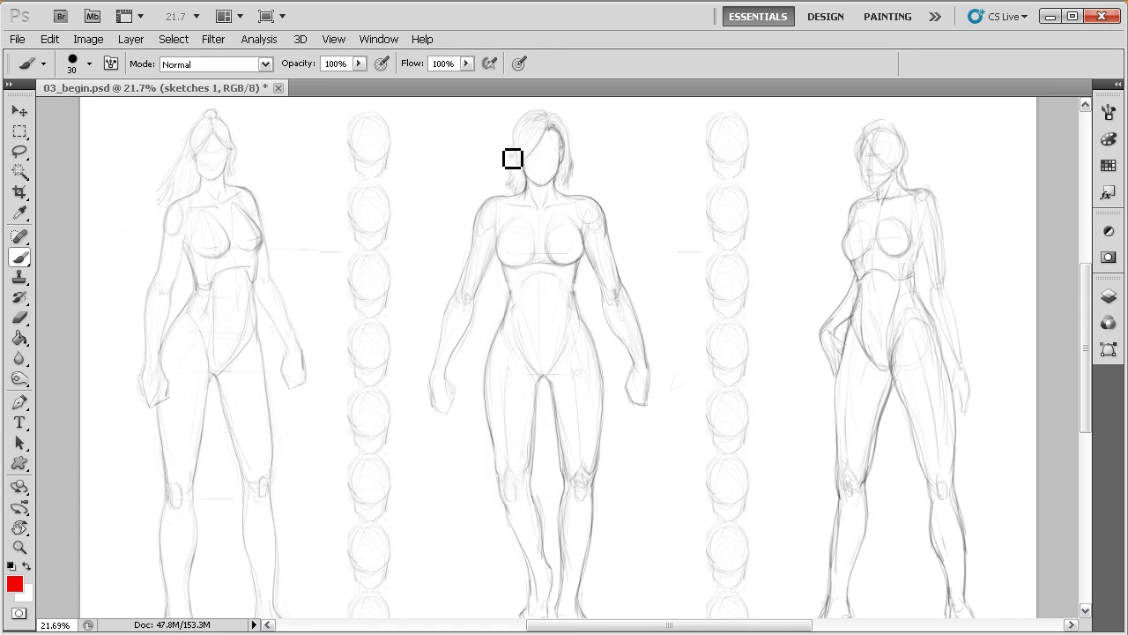
pyautogui.moveTo(464, 157); pyautogui.dragTo(625, 157)
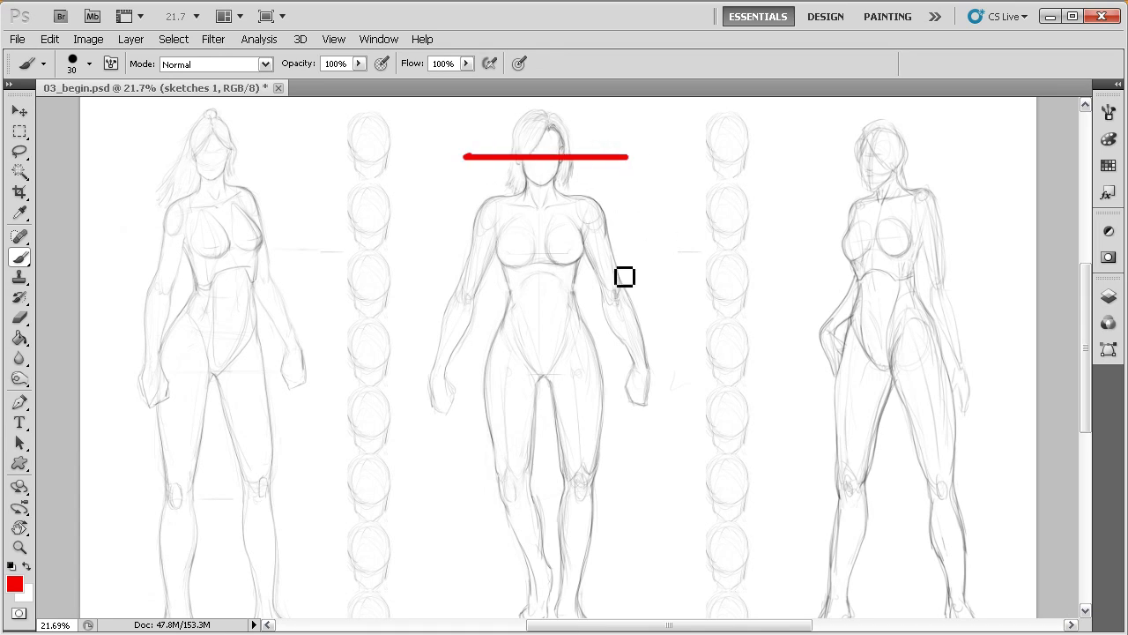
pyautogui.moveTo(439, 252); pyautogui.dragTo(668, 253)
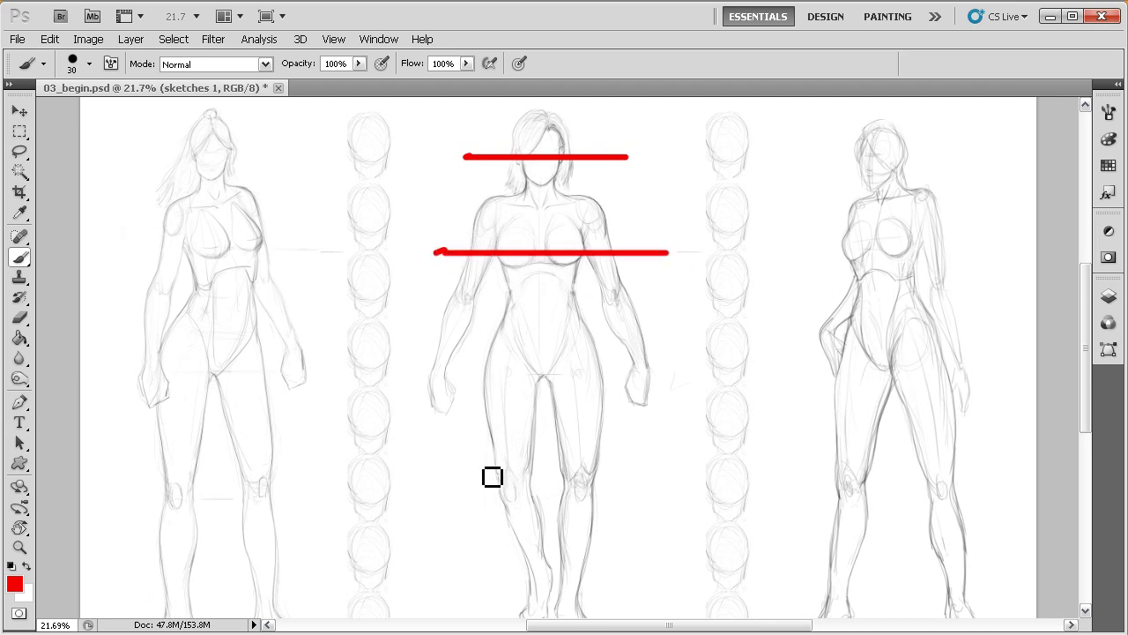
pyautogui.moveTo(439, 369); pyautogui.dragTo(665, 370)
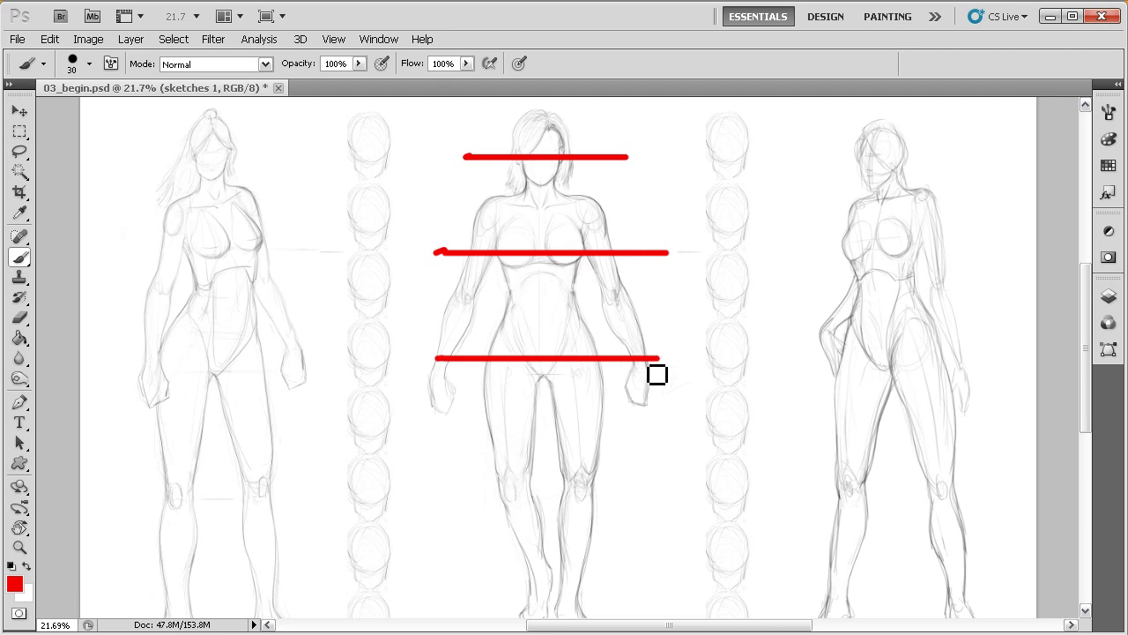
pyautogui.moveTo(444, 479); pyautogui.dragTo(627, 479)
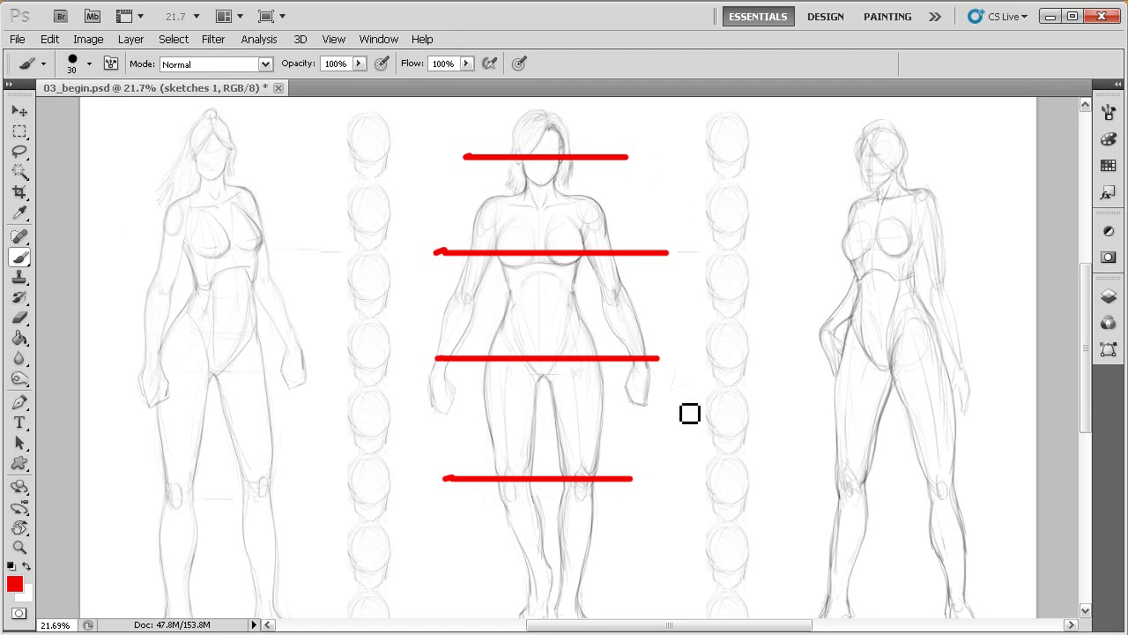
# Step: Undo all four red lines, pan toward the left figure and select the sketches 1 layer
pyautogui.hotkey('ctrl', 'z')
pyautogui.hotkey('ctrl', 'alt', 'z')
pyautogui.hotkey('ctrl', 'alt', 'z')
pyautogui.hotkey('ctrl', 'alt', 'z')
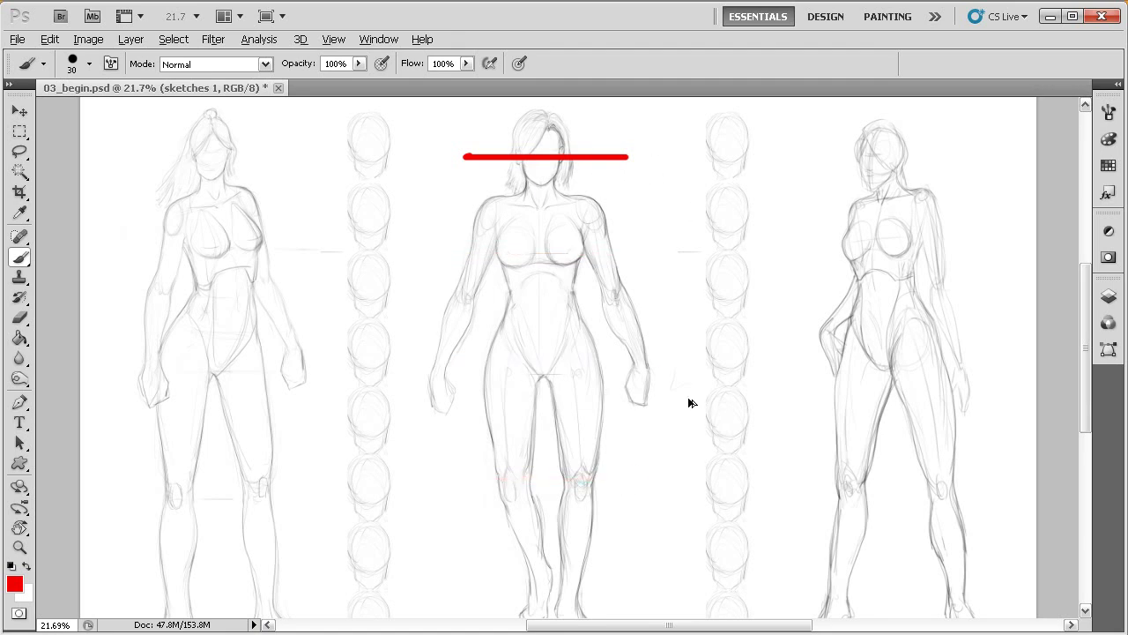
pyautogui.moveTo(454, 317); pyautogui.dragTo(599, 329)
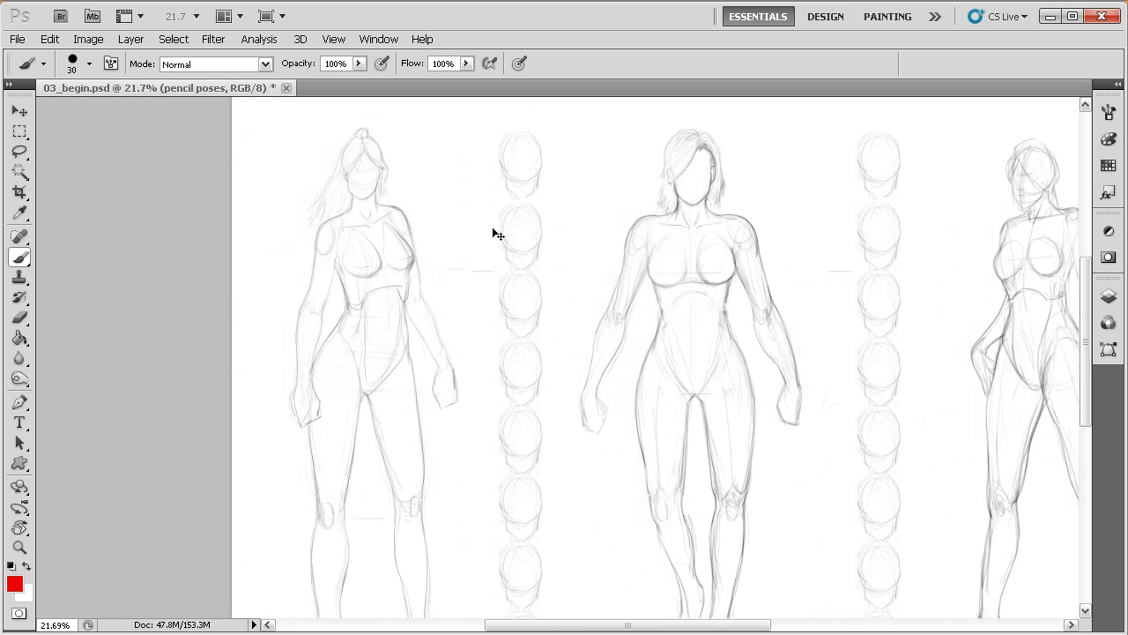
pyautogui.click(1109, 296)
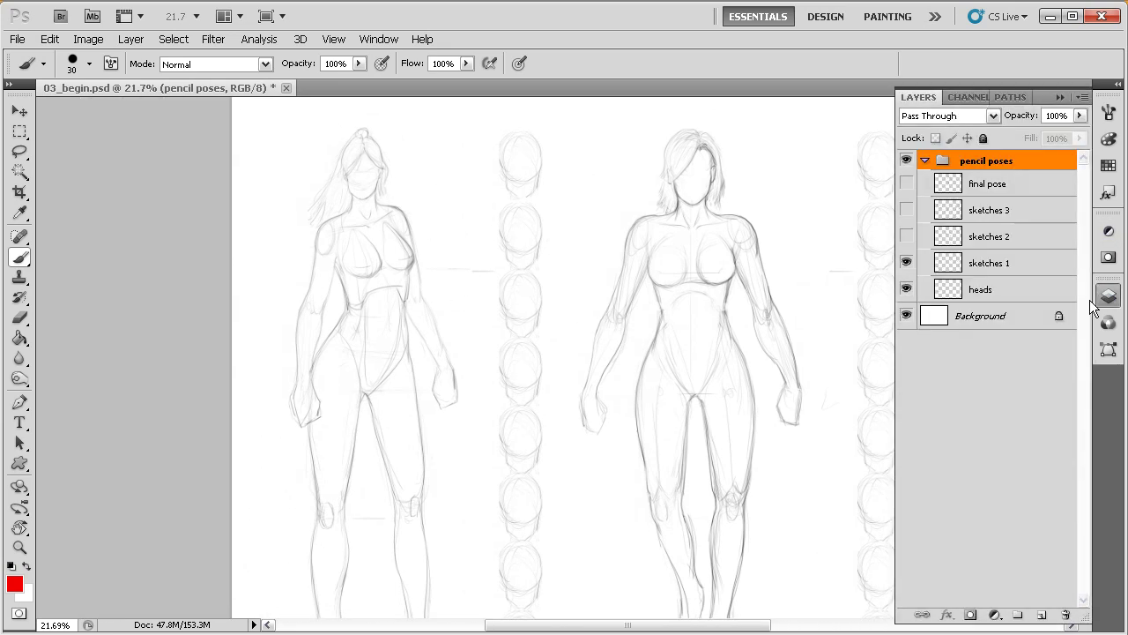
pyautogui.click(976, 257)
# Step: Draw straight red slanted guide lines across the left figure's head and shoulders
pyautogui.click(1060, 97)
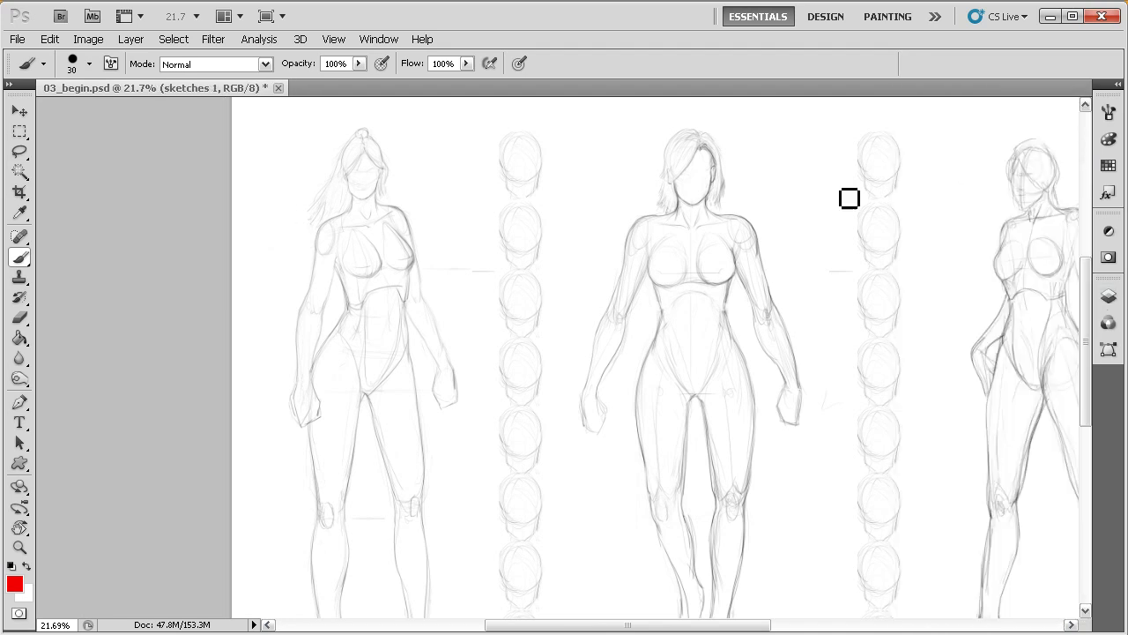
pyautogui.moveTo(457, 267); pyautogui.dragTo(457, 281)
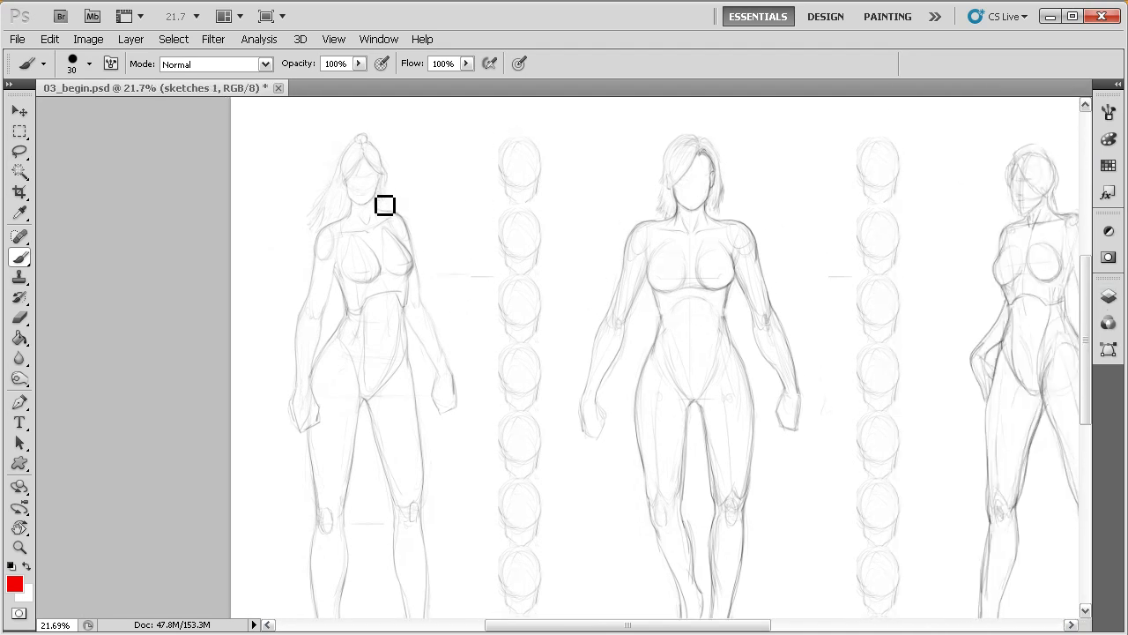
pyautogui.scroll(1, 367, 194)
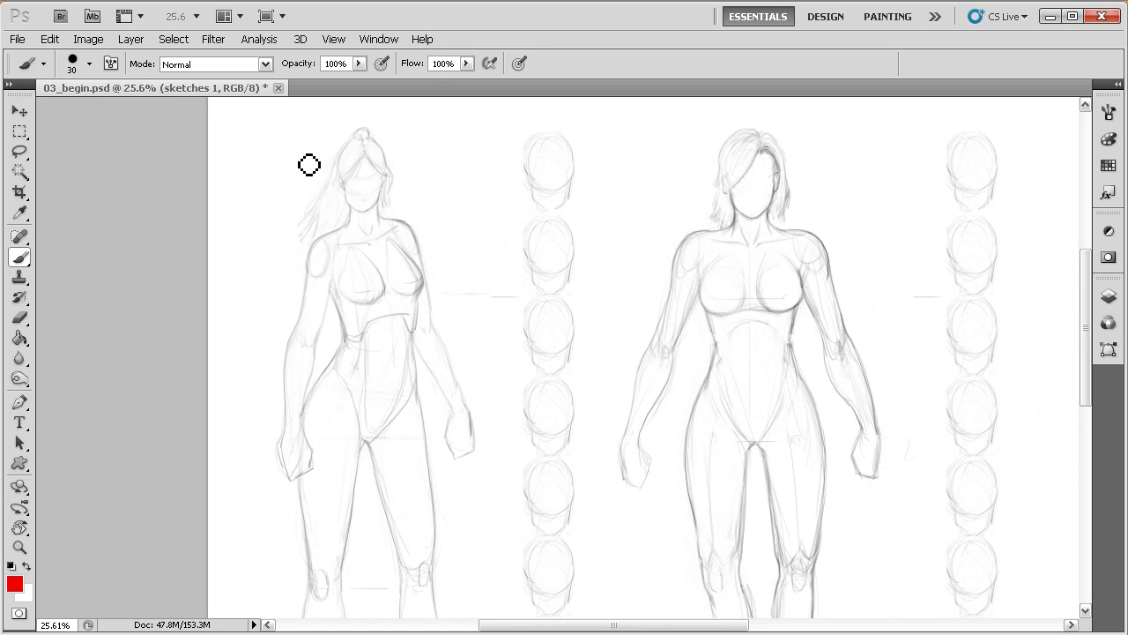
pyautogui.click(275, 173)
pyautogui.keyDown('shift'); pyautogui.click(432, 178); pyautogui.keyUp('shift')
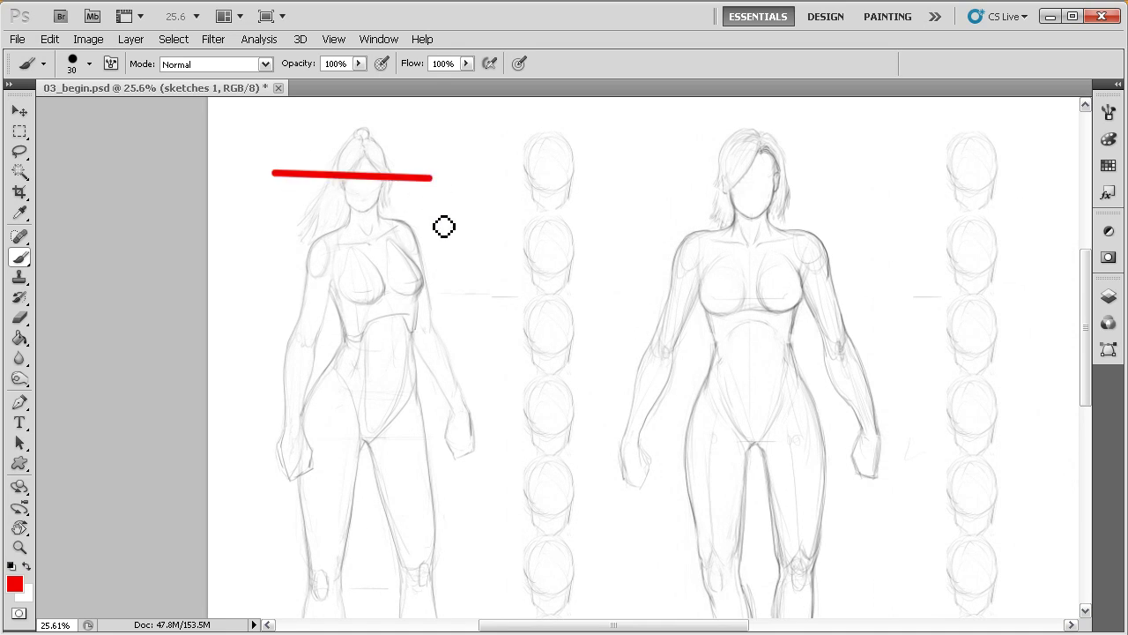
pyautogui.click(459, 262)
pyautogui.keyDown('shift'); pyautogui.click(261, 306); pyautogui.keyUp('shift')
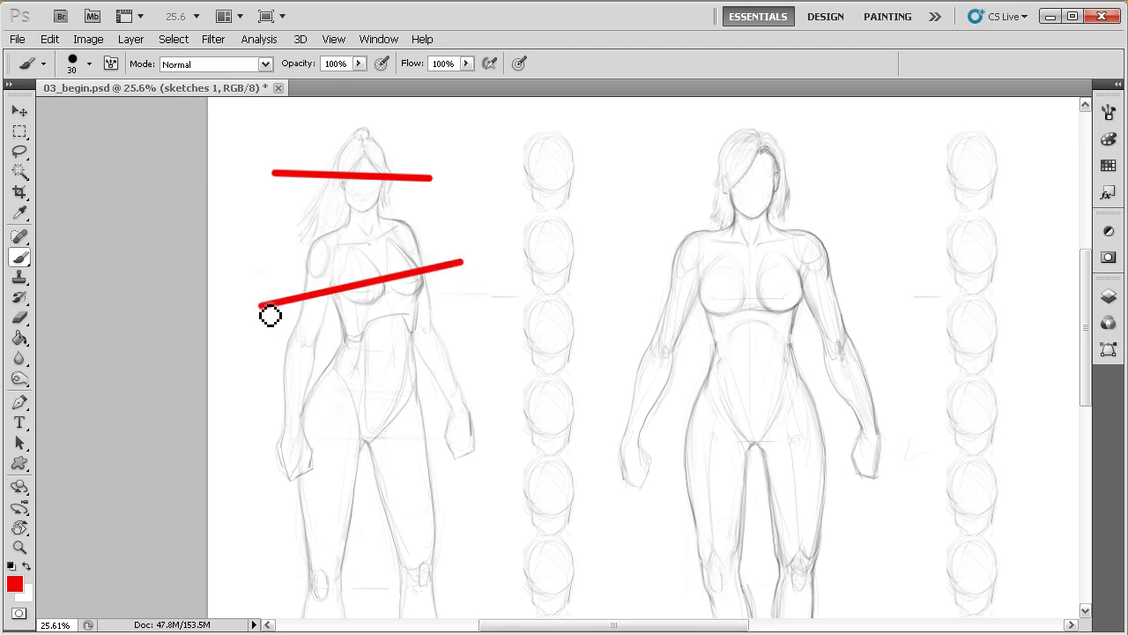
# Step: Add straight red slanted guide lines across the left figure's hips and knees
pyautogui.moveTo(344, 396); pyautogui.dragTo(338, 371)
pyautogui.click(258, 362)
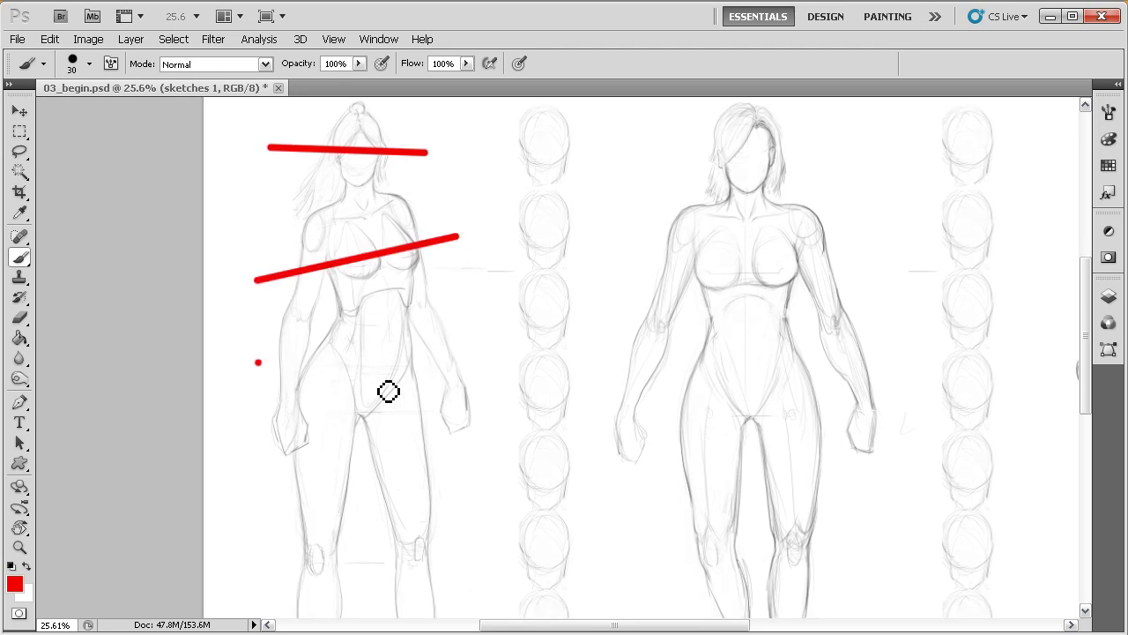
pyautogui.keyDown('shift'); pyautogui.click(458, 381); pyautogui.keyUp('shift')
pyautogui.scroll(-3, 454, 379)
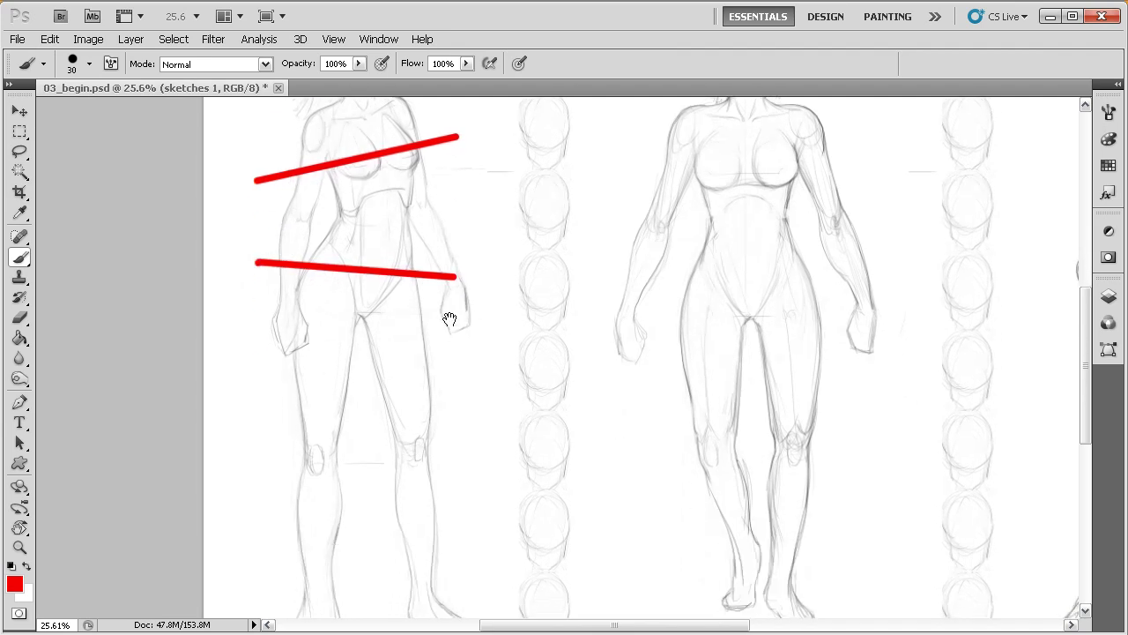
pyautogui.click(460, 430)
pyautogui.keyDown('shift'); pyautogui.click(264, 466); pyautogui.keyUp('shift')
pyautogui.moveTo(414, 380); pyautogui.dragTo(429, 441)
pyautogui.scroll(-1, 451, 393)
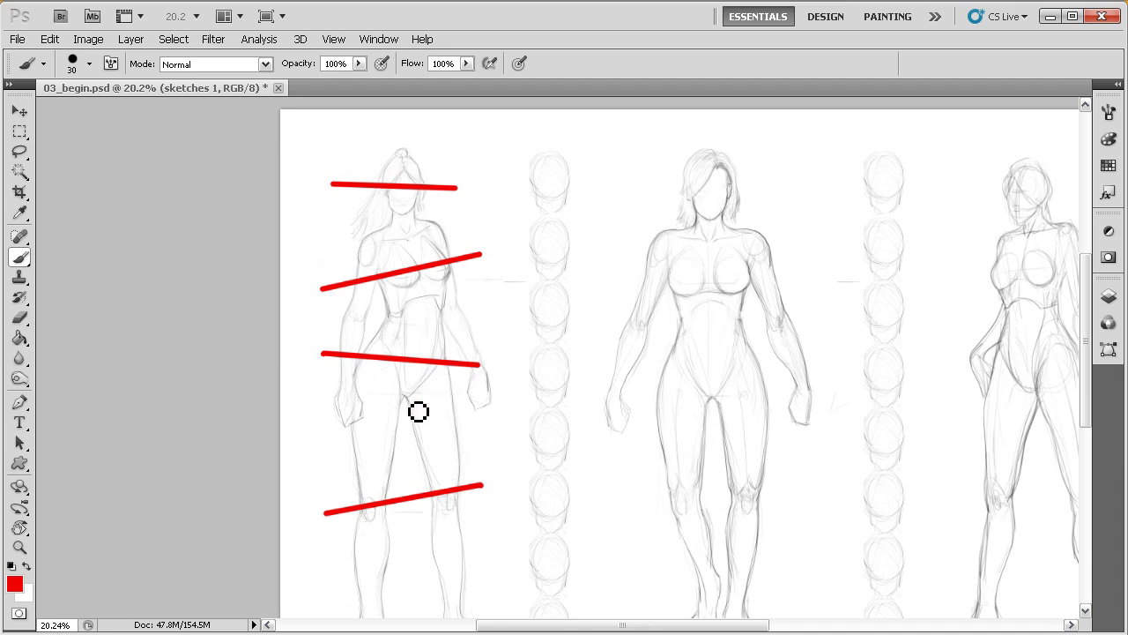
# Step: Draw red vertical axis lines through the hips and upper torso, each with a small arrow
pyautogui.click(418, 324)
pyautogui.keyDown('shift'); pyautogui.click(400, 396); pyautogui.keyUp('shift')
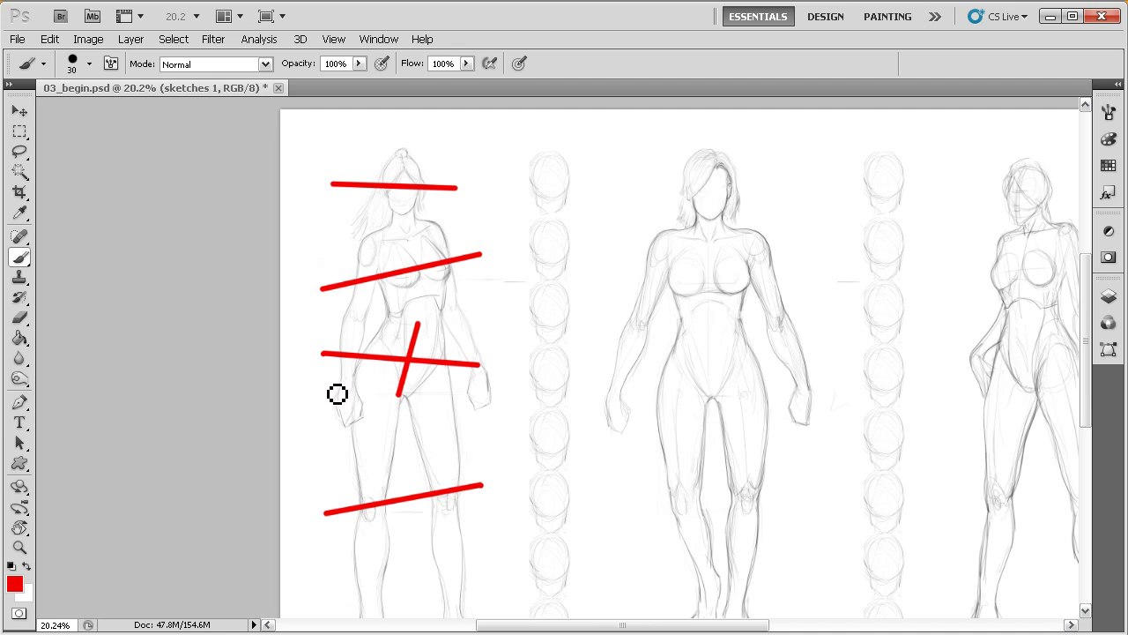
pyautogui.moveTo(327, 388); pyautogui.dragTo(315, 393)
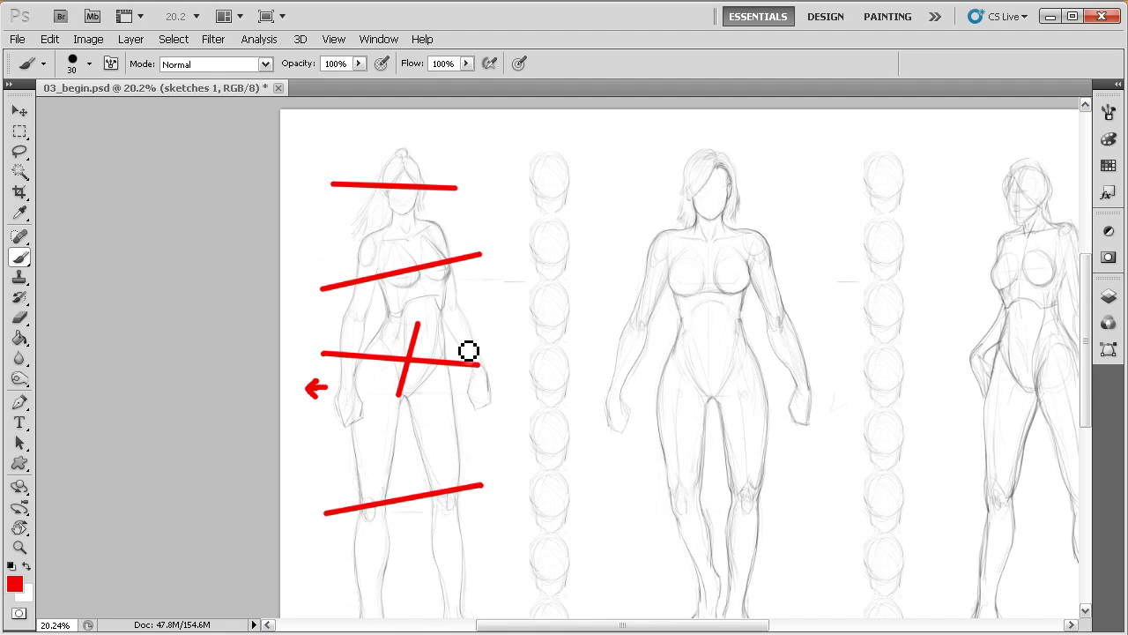
pyautogui.click(402, 225)
pyautogui.keyDown('shift'); pyautogui.click(416, 296); pyautogui.keyUp('shift')
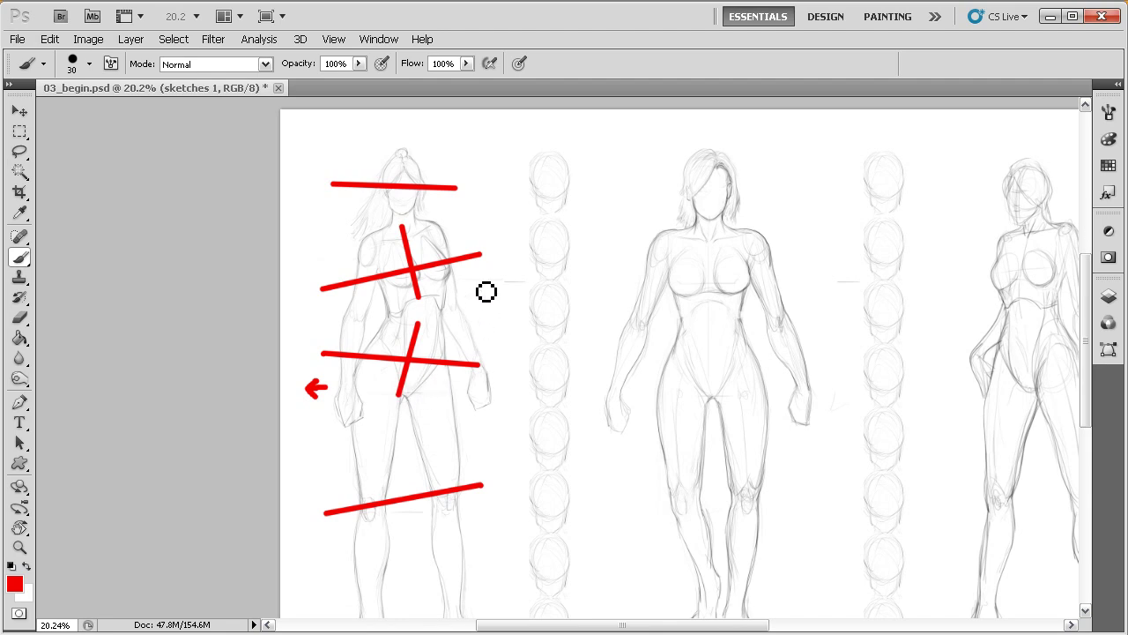
pyautogui.moveTo(470, 291)
pyautogui.mouseDown()
pyautogui.moveTo(489, 289)
pyautogui.moveTo(483, 298)
pyautogui.mouseUp()
# Step: Undo the remaining red arrow and torso axis line, then centre the whole page with the Move tool
pyautogui.hotkey('ctrl', 'alt', 'z')
pyautogui.hotkey('ctrl', 'alt', 'z')
pyautogui.hotkey('ctrl', 'alt', 'z')
pyautogui.hotkey('ctrl', 'alt', 'z')
pyautogui.hotkey('ctrl', 'alt', 'z')
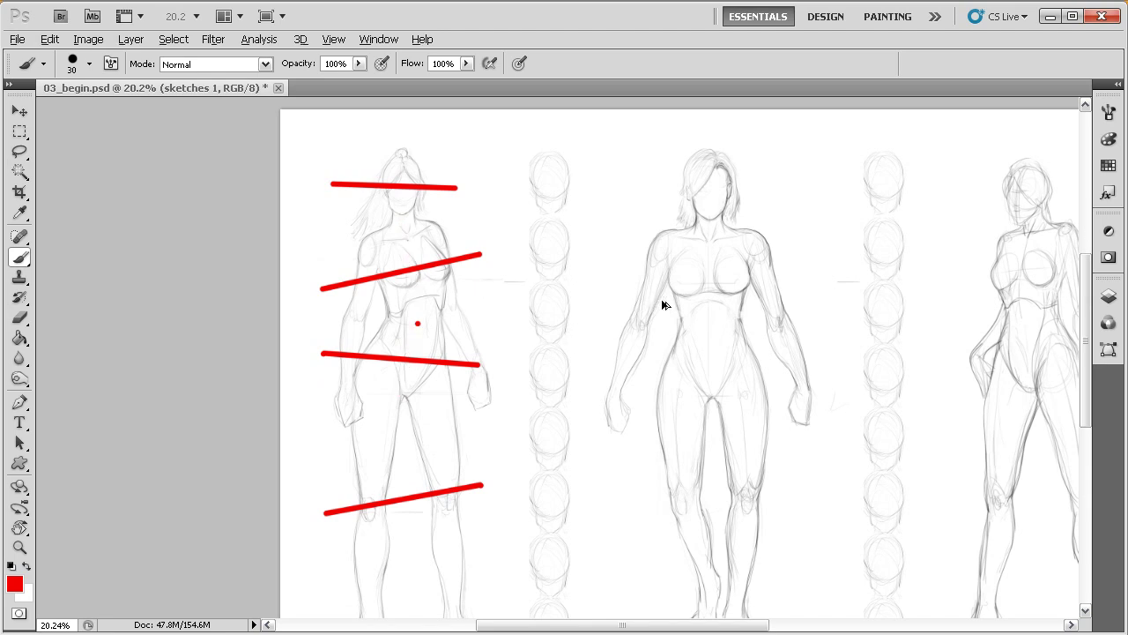
pyautogui.hotkey('ctrl', 'alt', 'z')
pyautogui.hotkey('ctrl', 'alt', 'z')
pyautogui.hotkey('ctrl', 'alt', 'z')
pyautogui.hotkey('ctrl', 'alt', 'z')
pyautogui.hotkey('ctrl', 'alt', 'z')
pyautogui.hotkey('ctrl', 'alt', 'z')
pyautogui.moveTo(708, 294)
pyautogui.mouseDown()
pyautogui.moveTo(711, 308)
pyautogui.moveTo(695, 318)
pyautogui.mouseUp()
pyautogui.press('v')
pyautogui.scroll(-4, 715, 311)
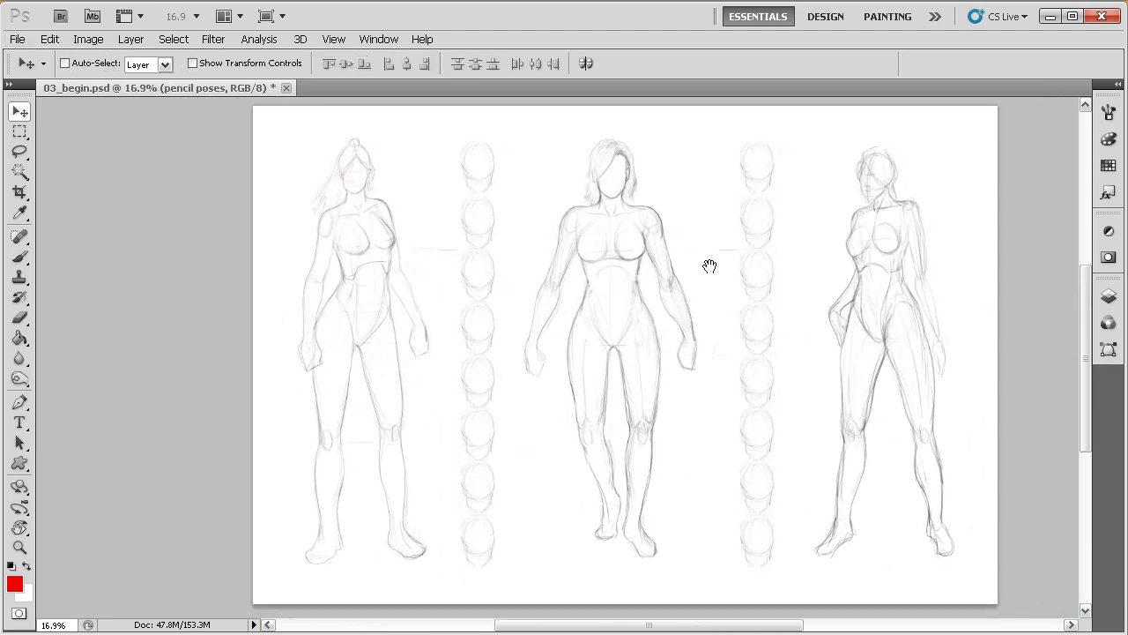
pyautogui.moveTo(710, 259); pyautogui.dragTo(708, 300)
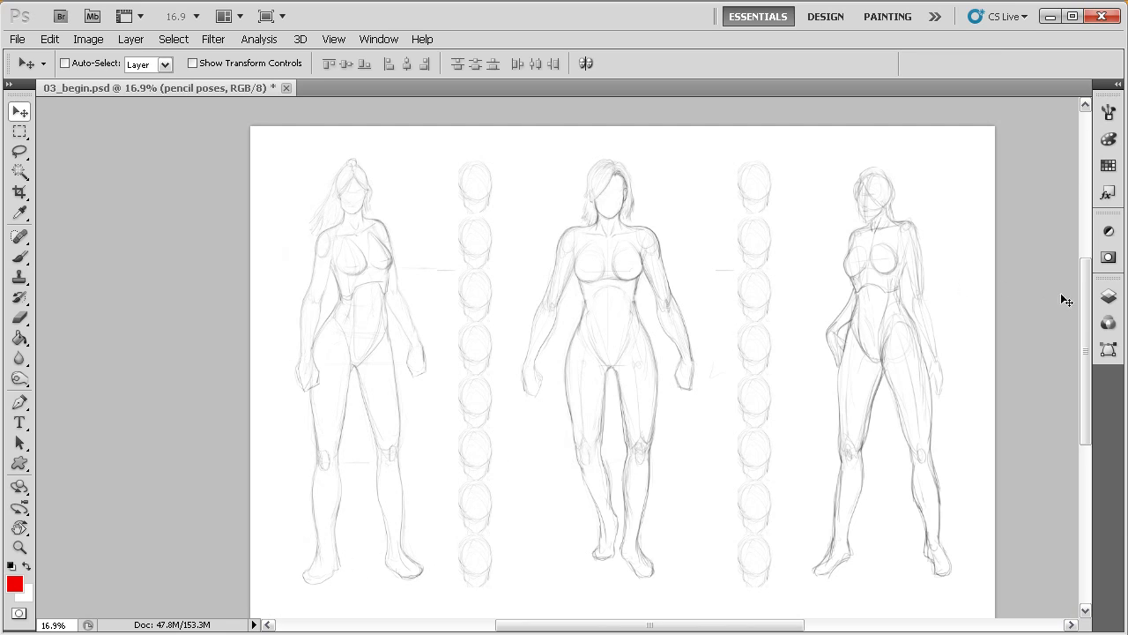
# Step: Hide the sketches 1 layer and show sketches 2 in the pencil poses group
pyautogui.click(1109, 296)
pyautogui.click(906, 263)
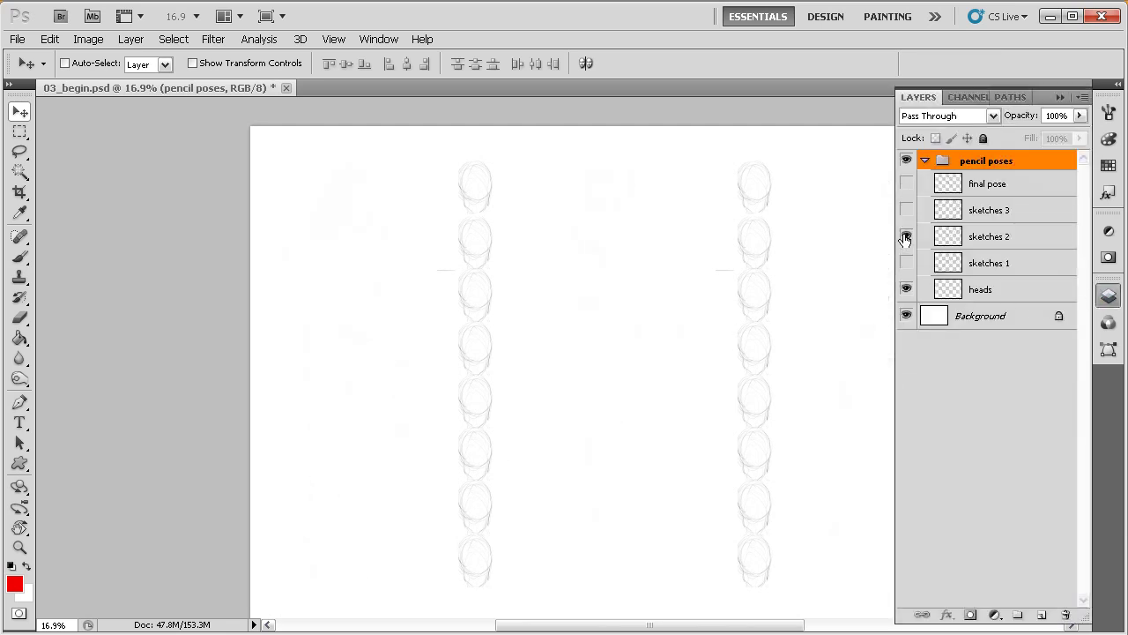
pyautogui.click(907, 236)
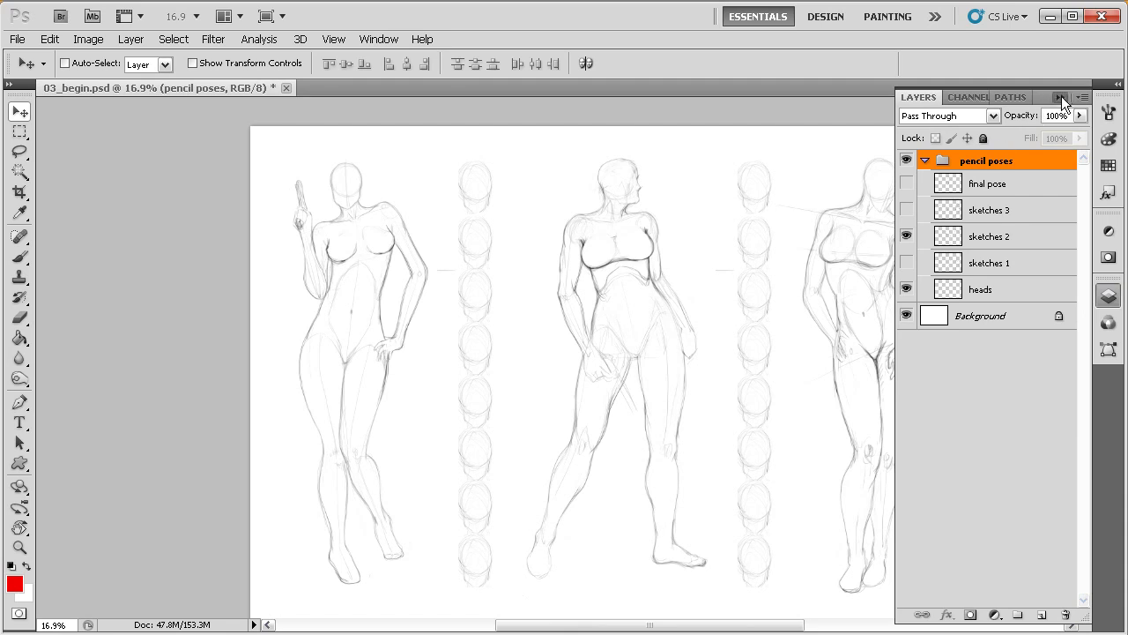
pyautogui.click(1060, 97)
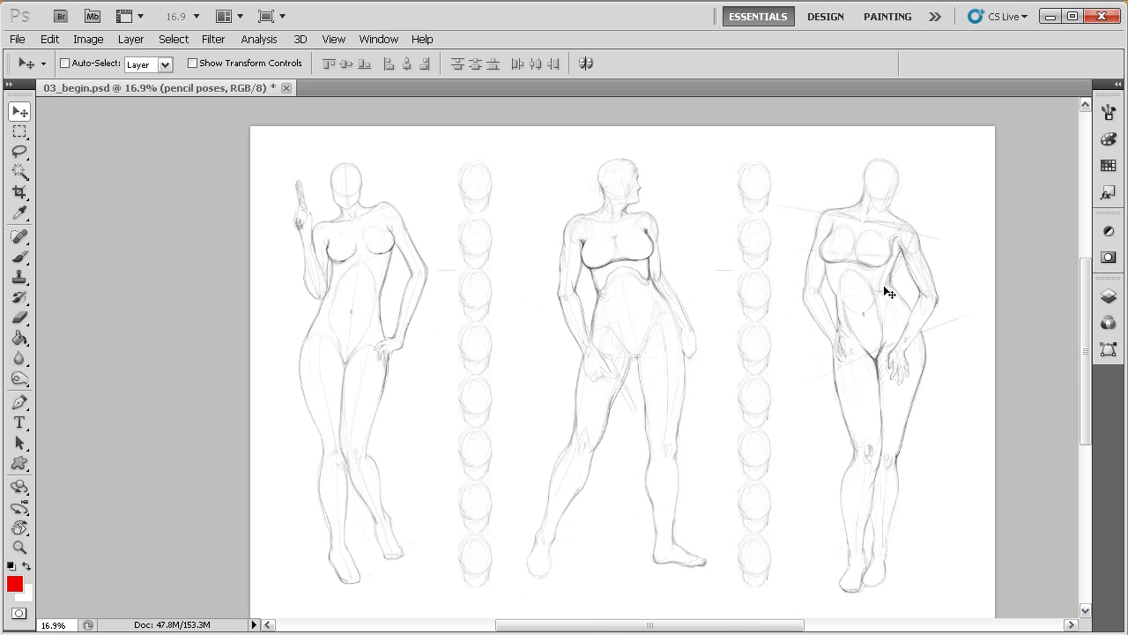
pyautogui.click(1108, 296)
# Step: Hide sketches 2 and show sketches 3, revealing three figure poses, two holding pistols
pyautogui.click(906, 236)
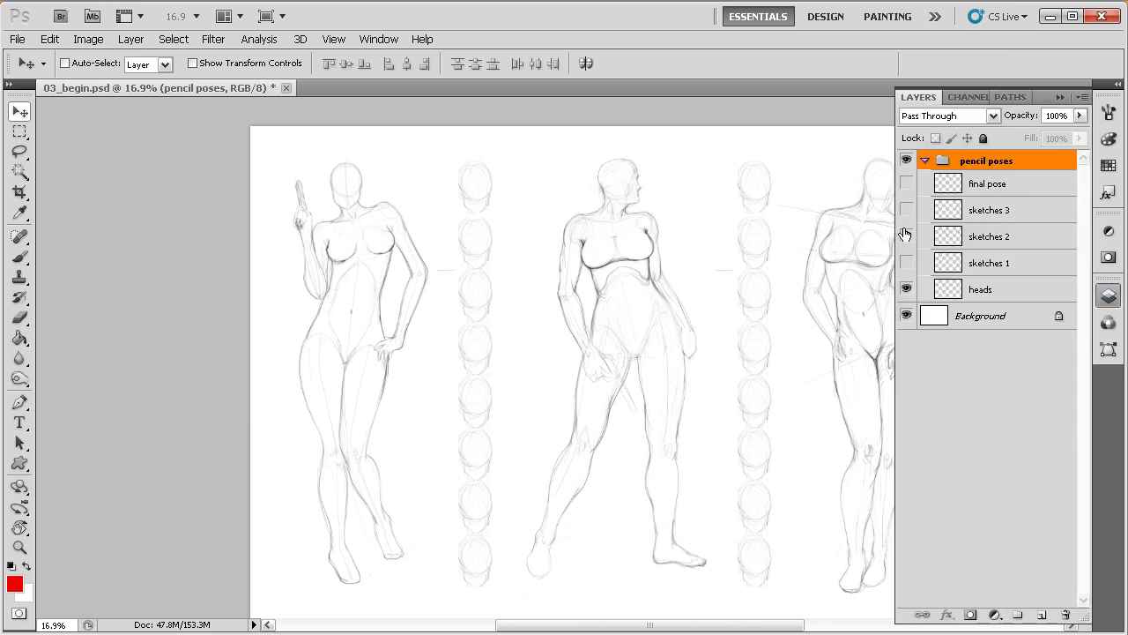
pyautogui.click(906, 209)
pyautogui.click(1059, 97)
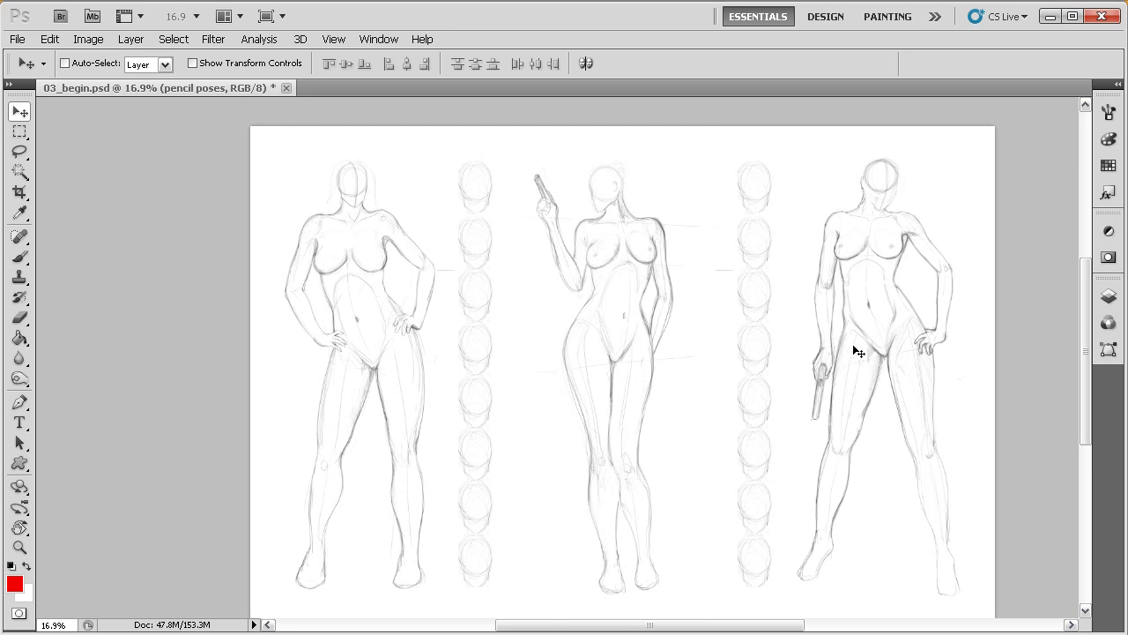
# Step: Hide sketches 3 and show the final pose layer with the single pistol-holding woman
pyautogui.click(1109, 296)
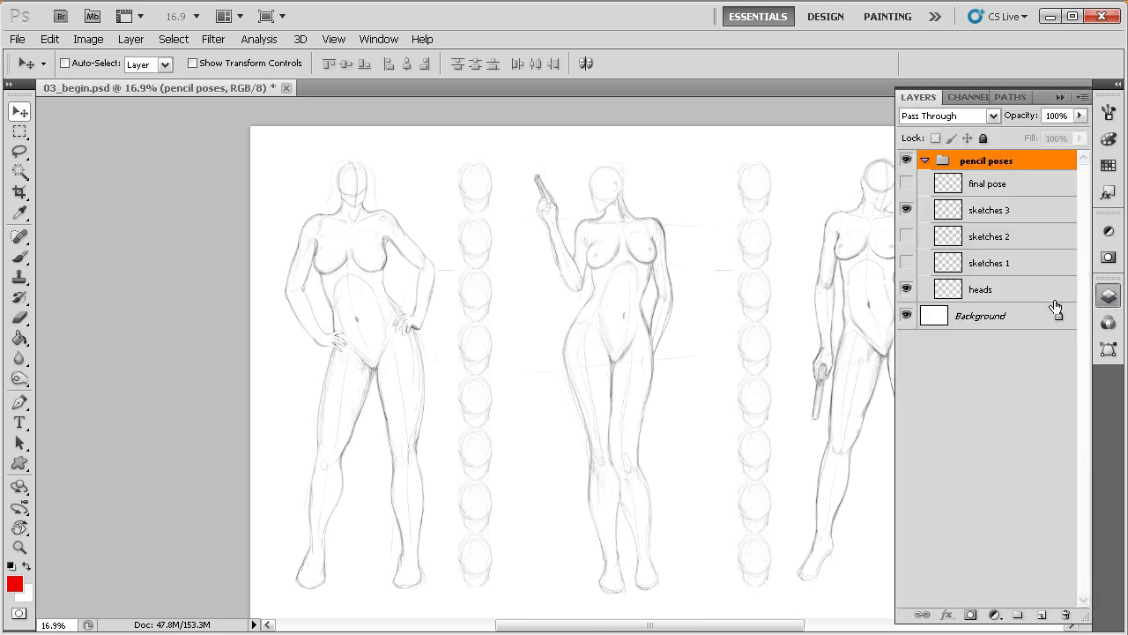
pyautogui.click(906, 209)
pyautogui.click(906, 183)
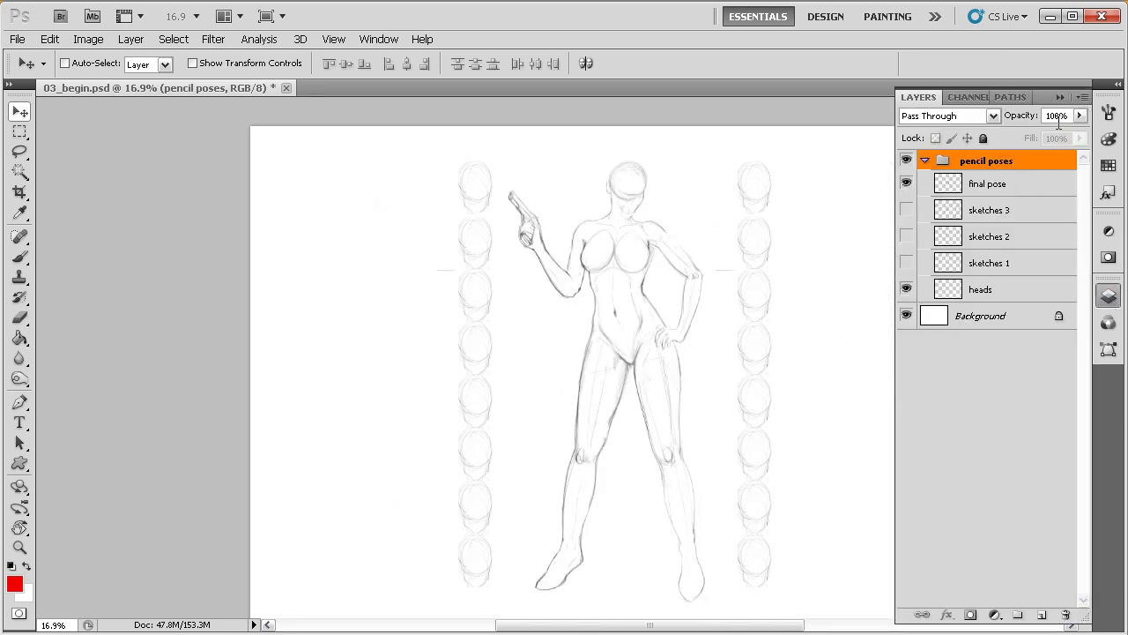
pyautogui.click(1063, 97)
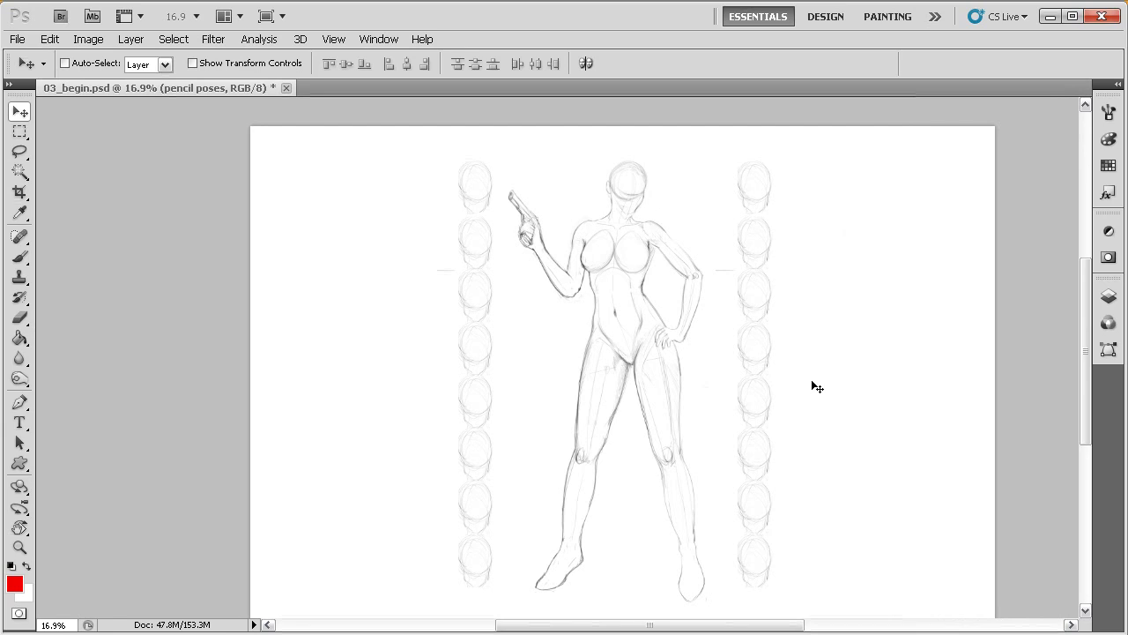